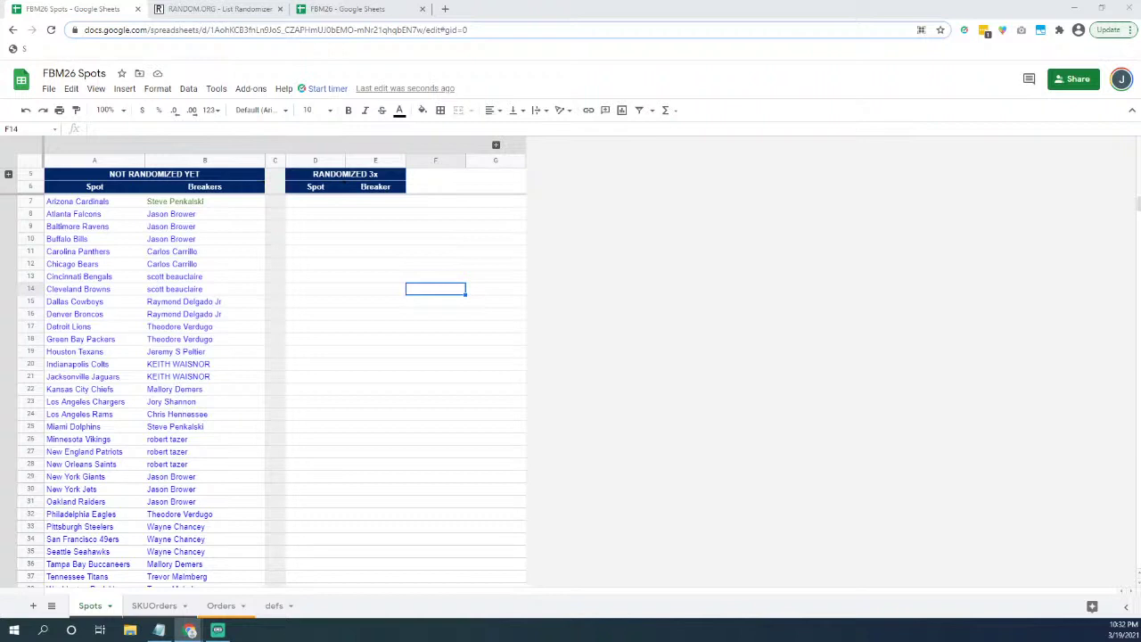
scroll(141, 414, down, 3)
scroll(140, 415, up, 3)
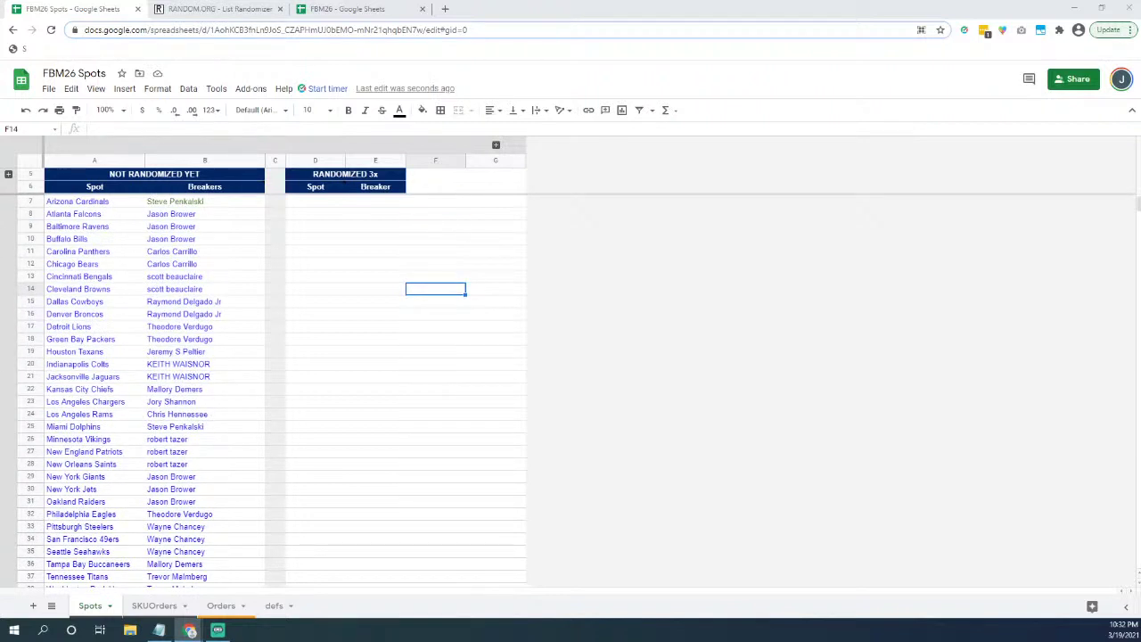
scroll(169, 321, down, 5)
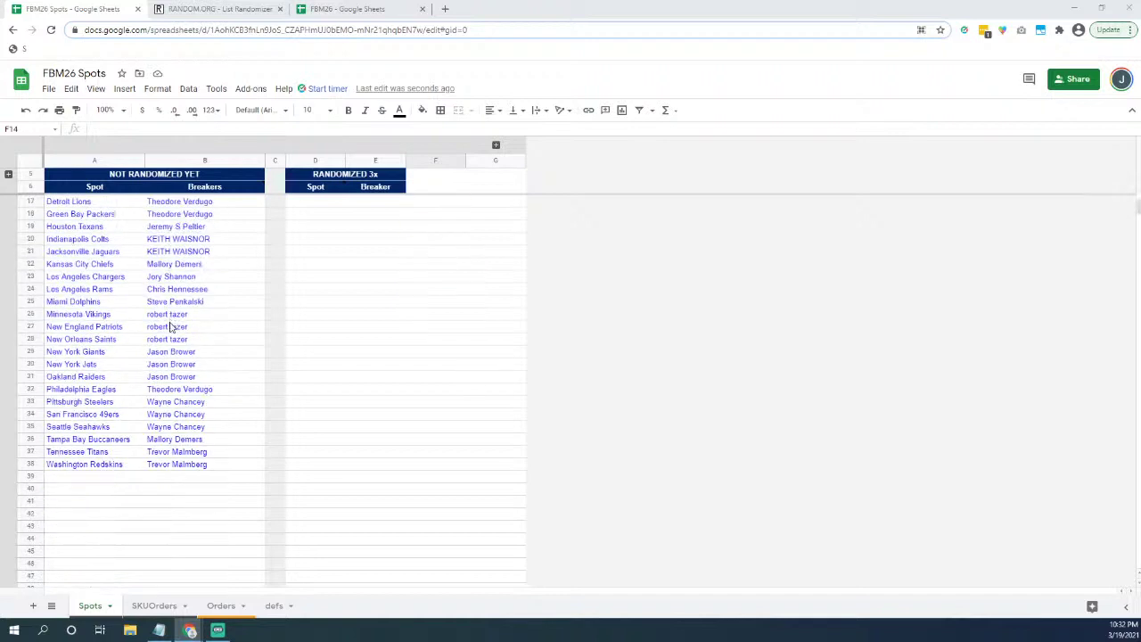
scroll(169, 321, up, 5)
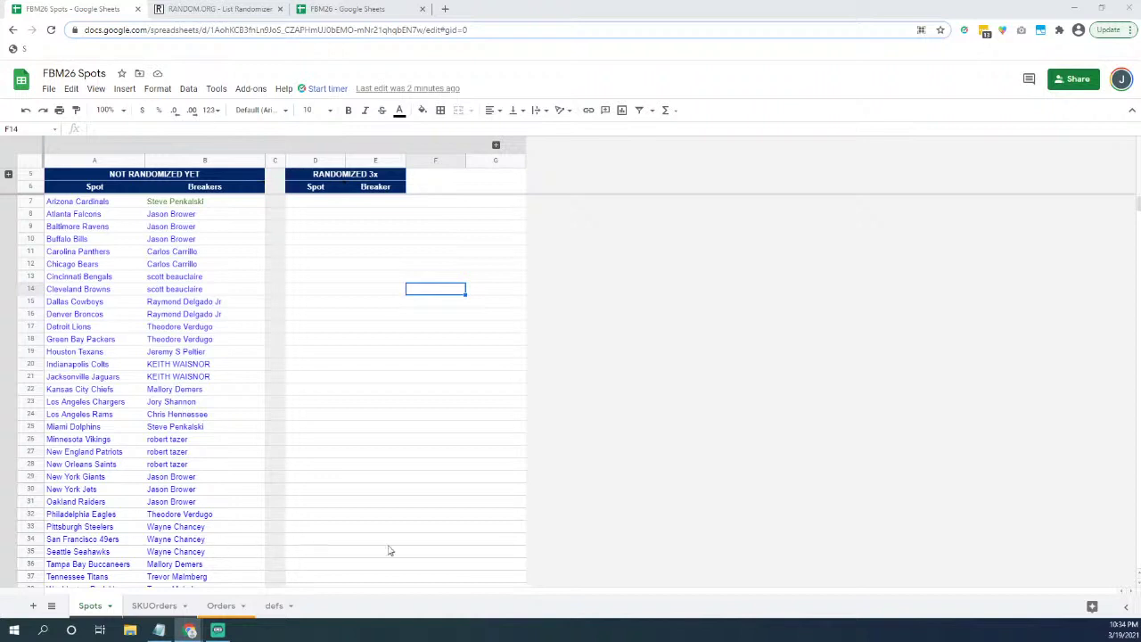
Step: Copy the full Breakers list from B7:B38 on the Spots sheet
click(141, 243)
key(Right)
key(Up)
key(Up)
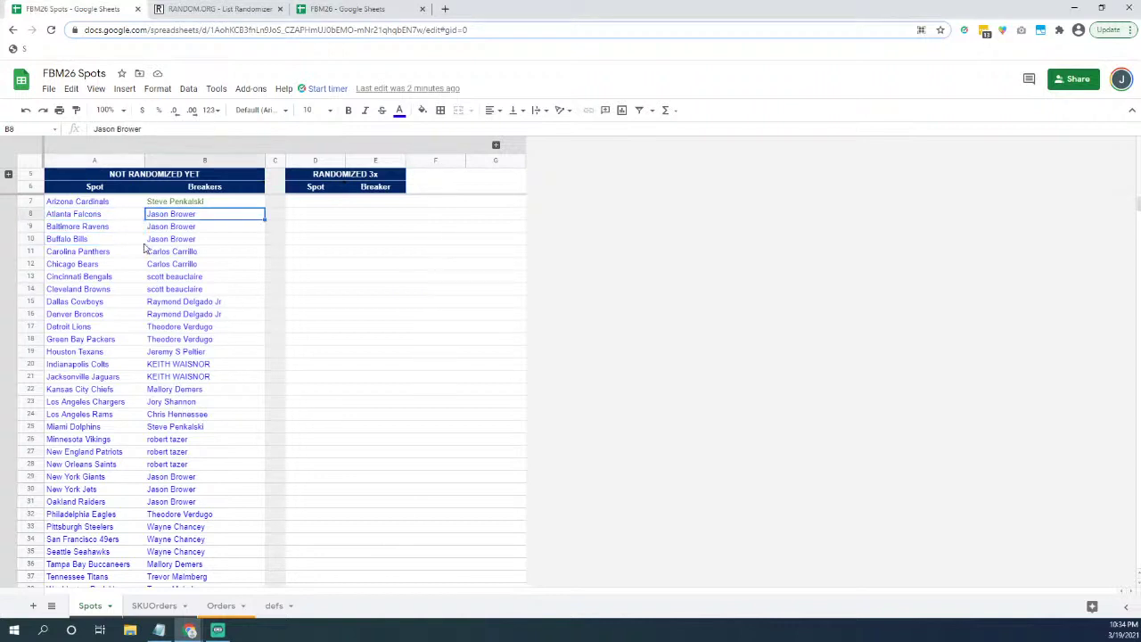
key(Up)
key(Up)
key(Down)
key(ctrl+shift+Down)
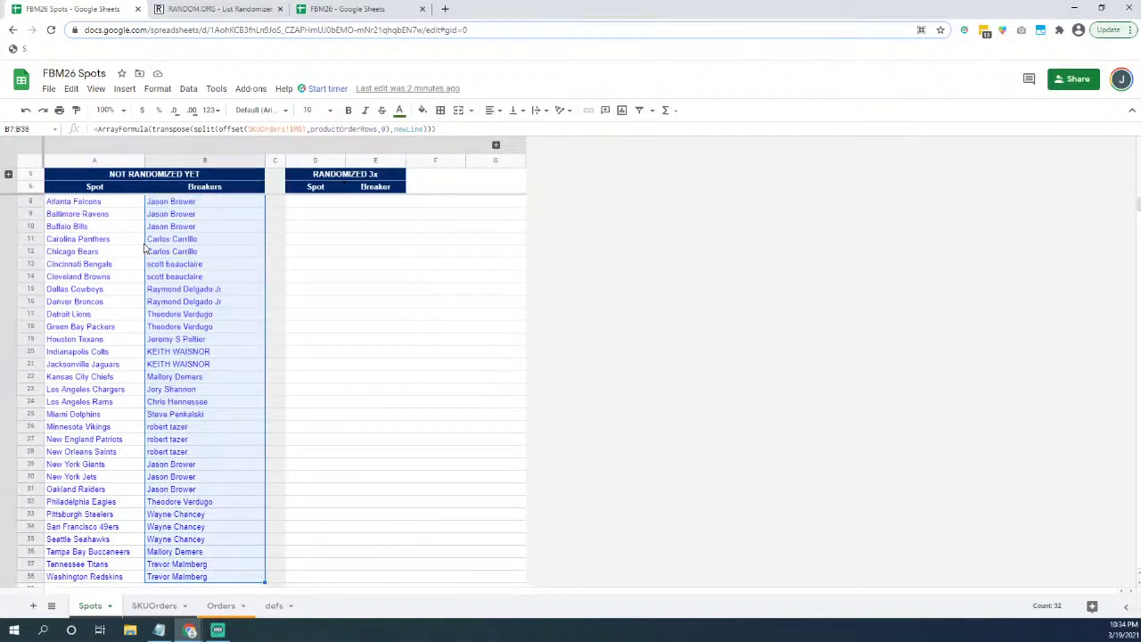
scroll(441, 458, down, 3)
scroll(290, 371, up, 3)
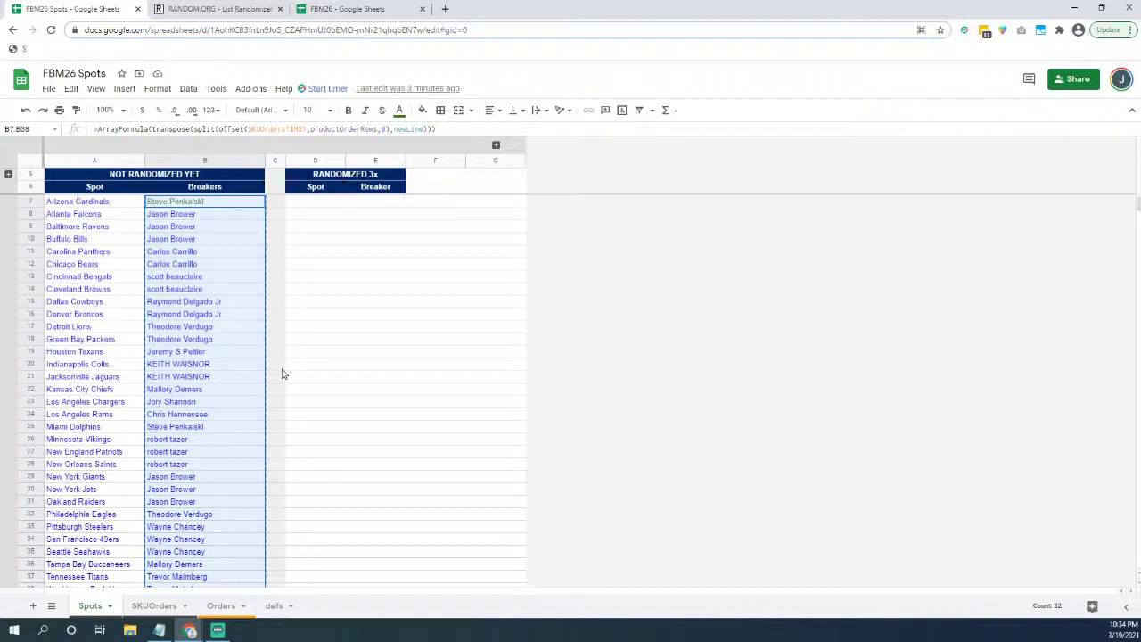
key(ctrl+c)
Step: Reselect the Breakers range B7:B38 and check the list from its first to its last row
key(Down)
key(Up)
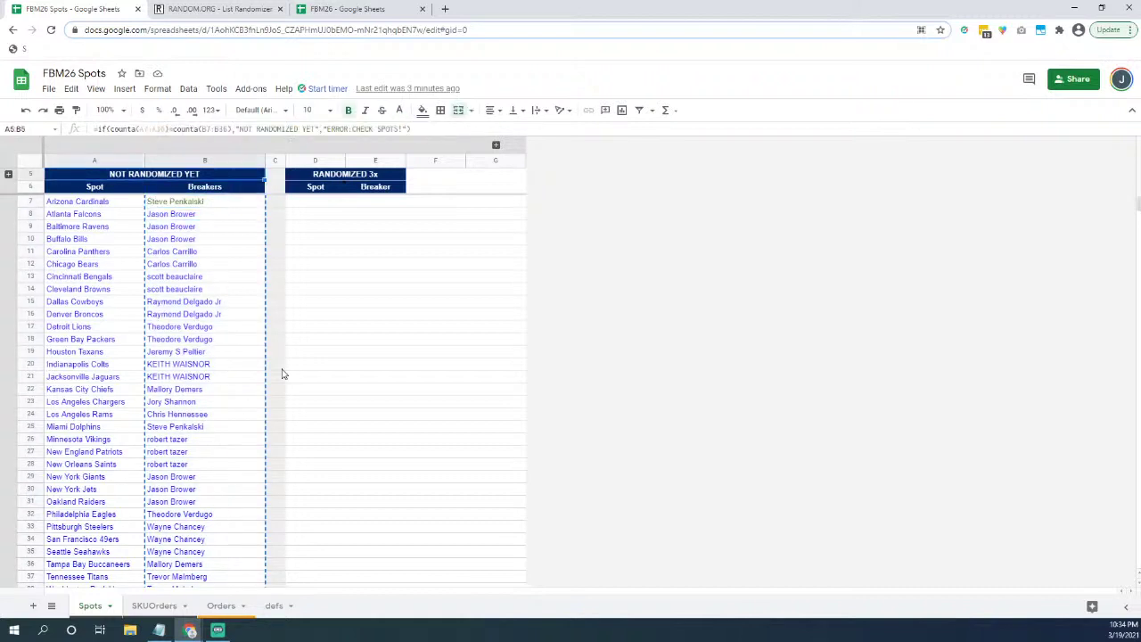
key(Up)
key(Down)
key(Down)
key(Up)
key(ctrl+shift+Down)
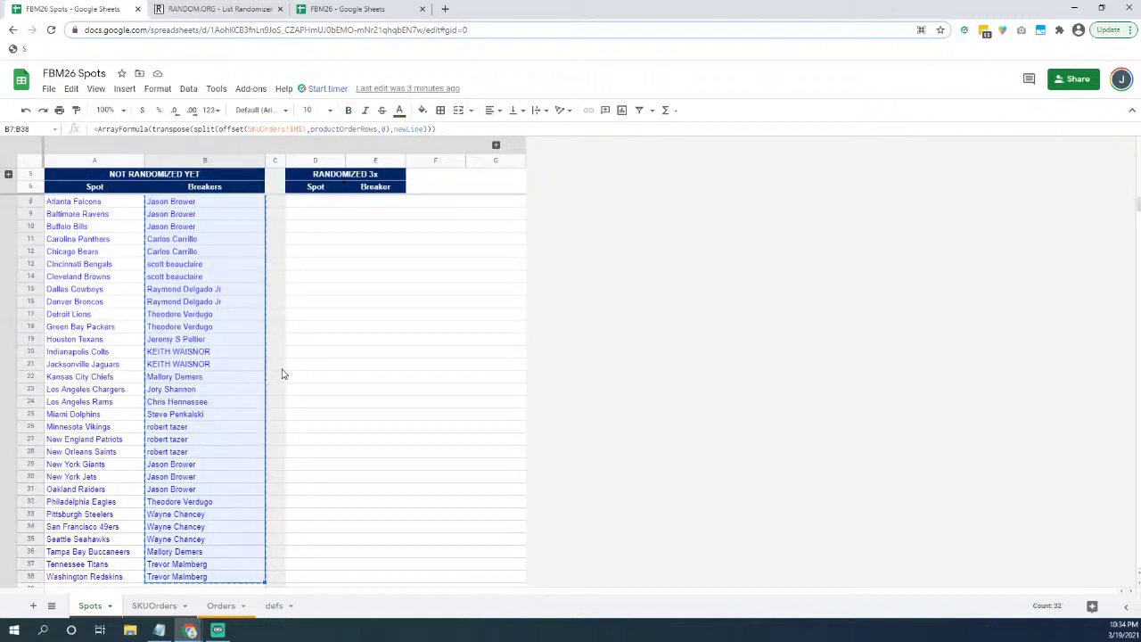
scroll(304, 412, down, 1)
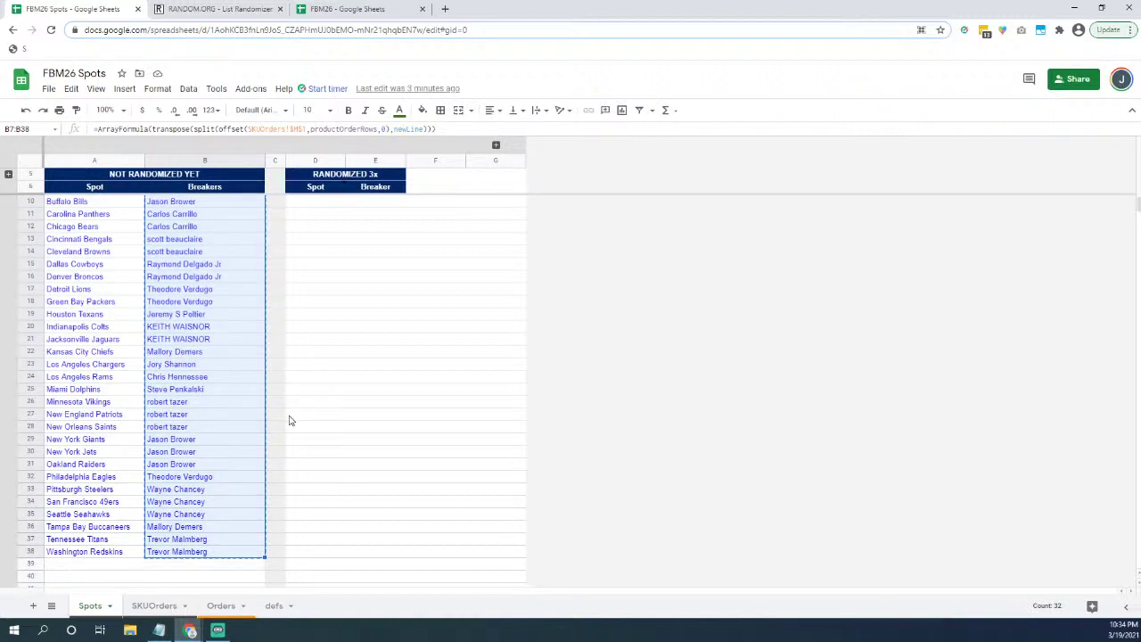
scroll(290, 421, up, 1)
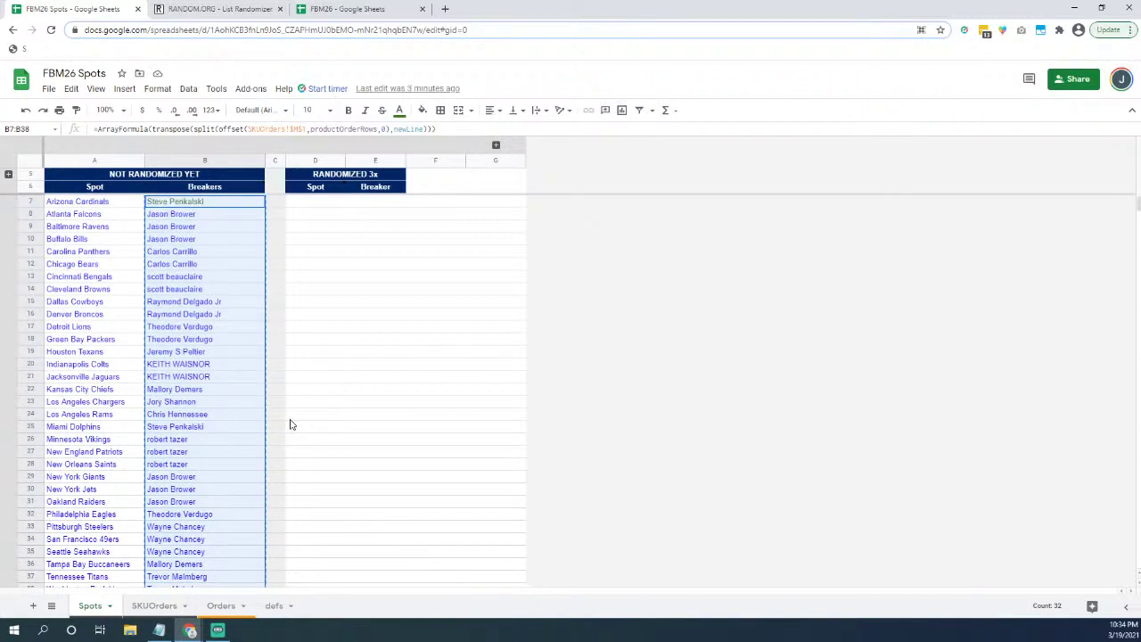
scroll(223, 362, down, 3)
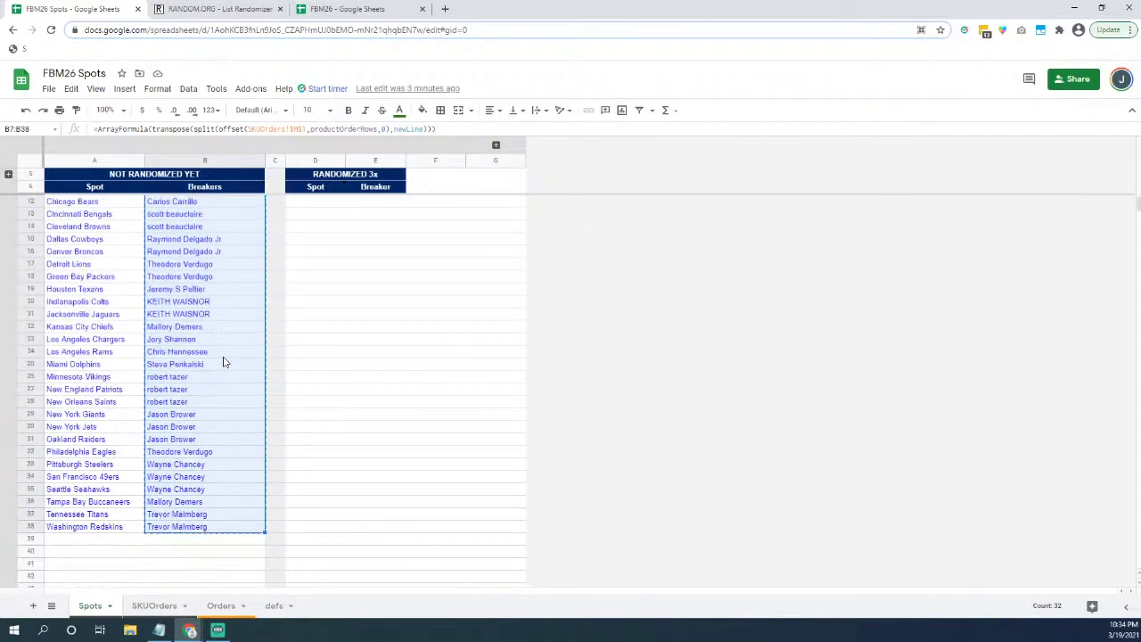
scroll(223, 361, up, 3)
Step: Paste the copied breakers into the RANDOM.ORG List Randomizer and compare the entries with the Breakers column in the sheet
click(214, 9)
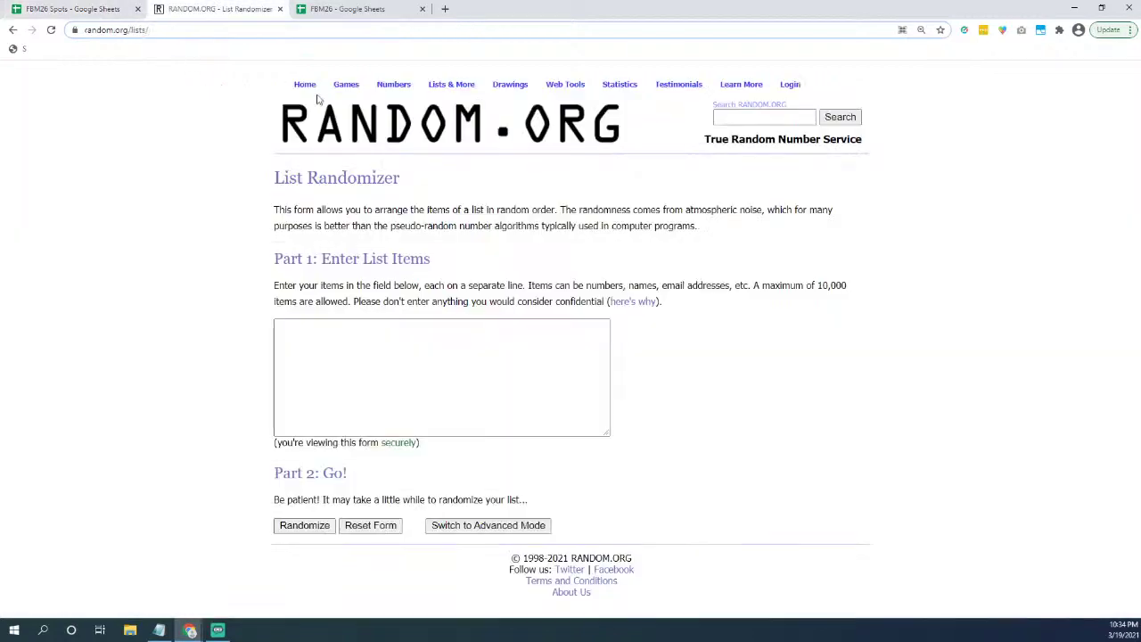
click(433, 358)
key(ctrl+v)
scroll(398, 362, up, 3)
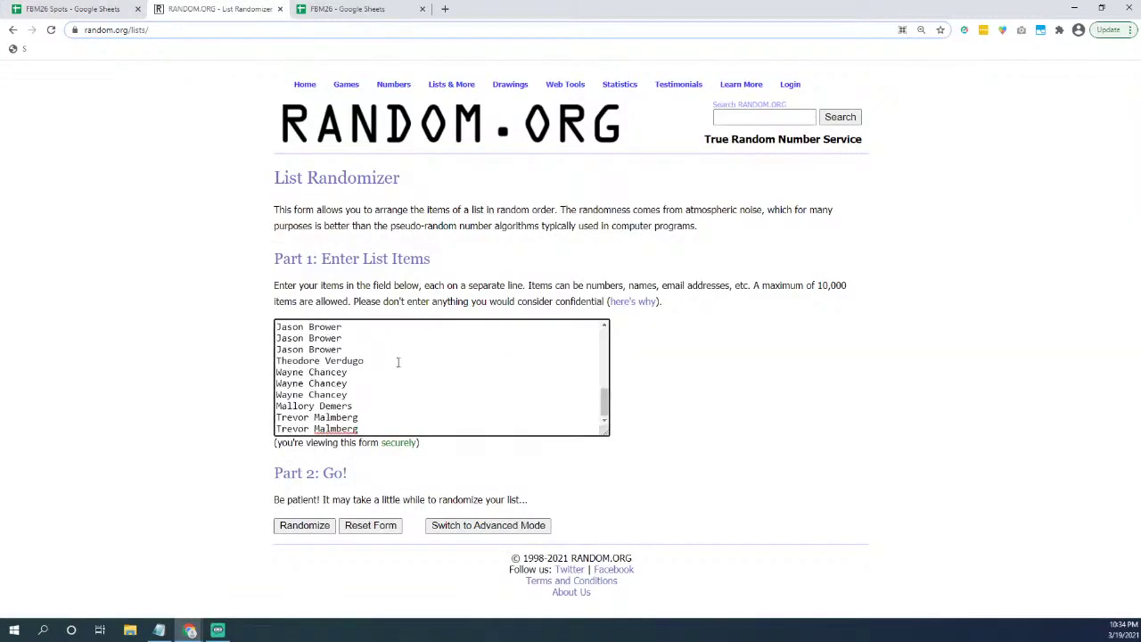
click(75, 9)
scroll(283, 433, down, 5)
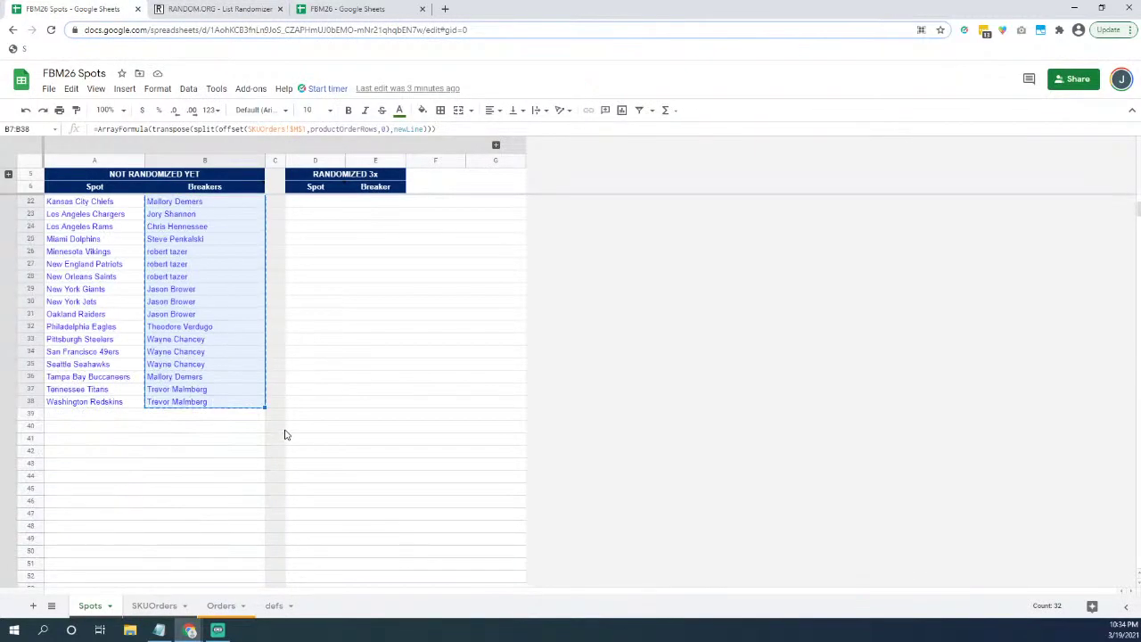
scroll(275, 421, up, 5)
click(214, 9)
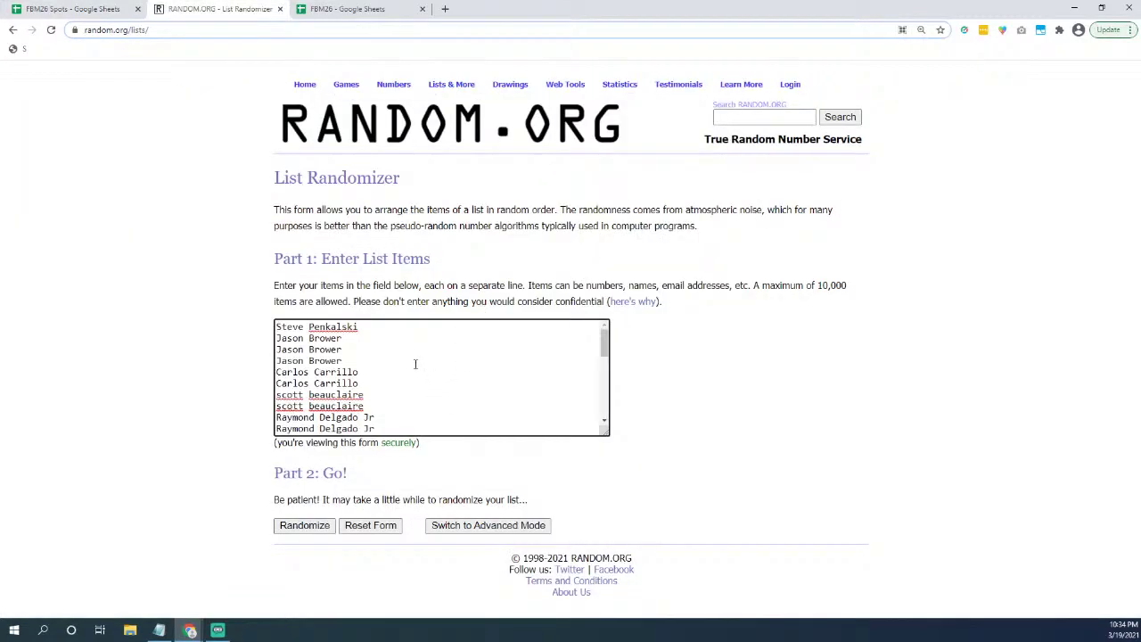
Step: Randomize the breakers list three times
click(314, 528)
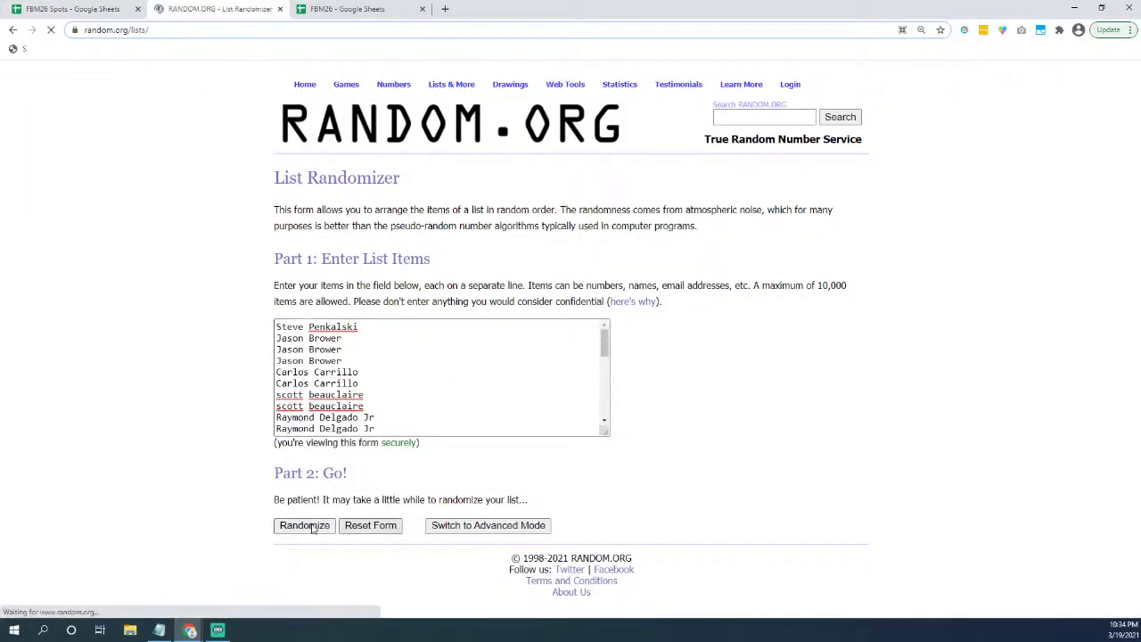
scroll(317, 521, down, 3)
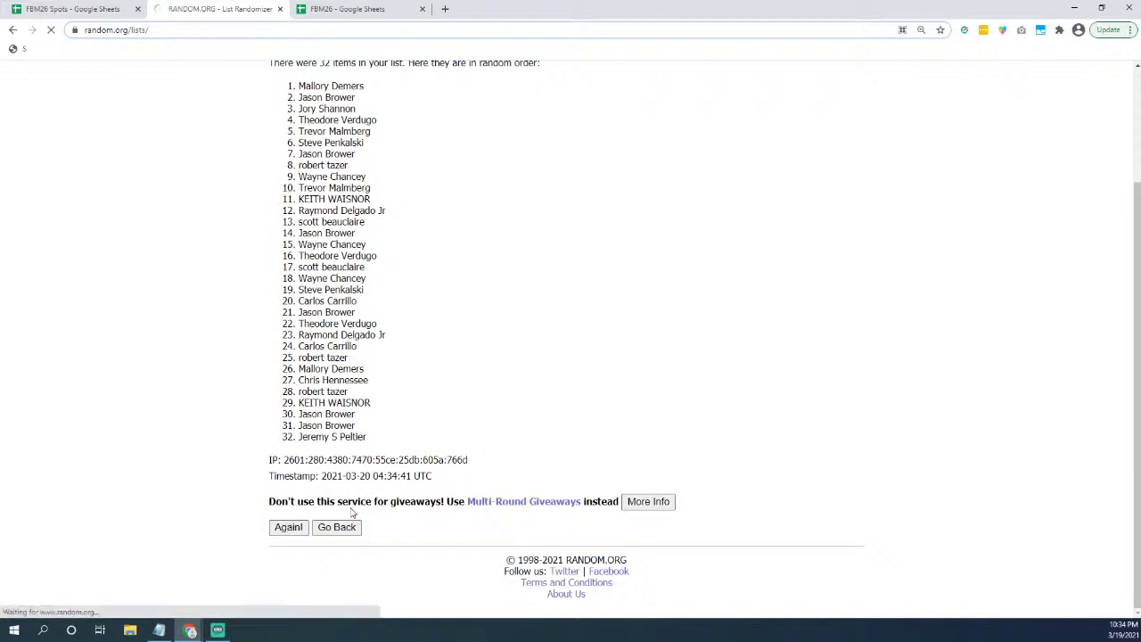
scroll(295, 526, down, 5)
click(299, 528)
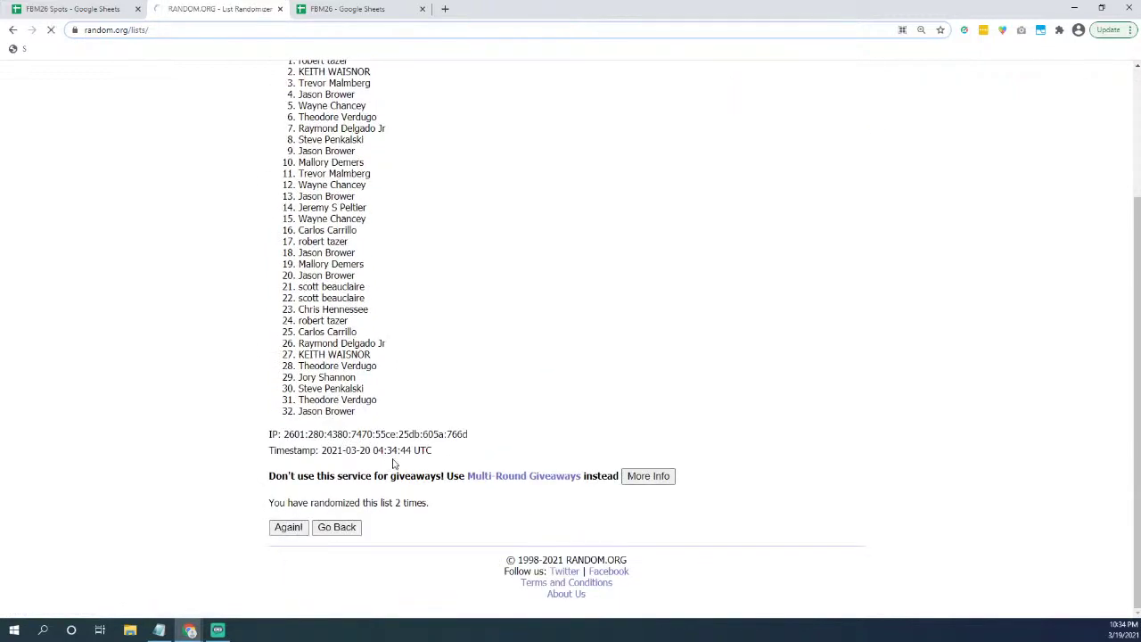
Step: Copy the randomized breakers and paste them into the RANDOMIZED 3x Breaker column of the FBM26 Spots sheet, starting at E7
drag(376, 587, 289, 197)
click(134, 11)
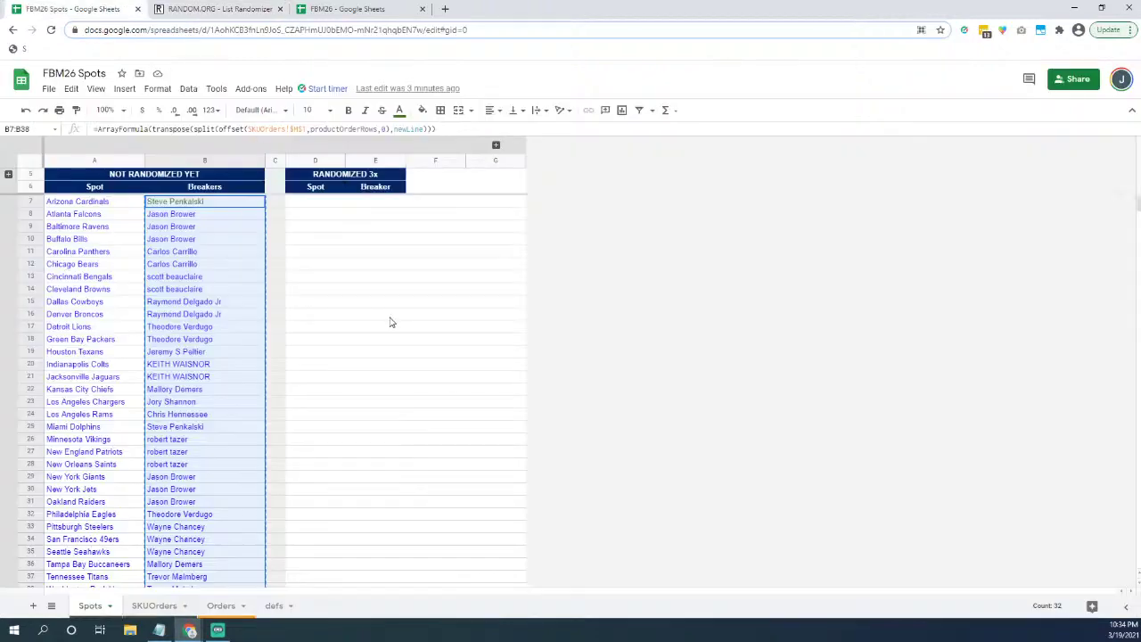
key(ctrl+c)
click(375, 205)
key(ctrl+v)
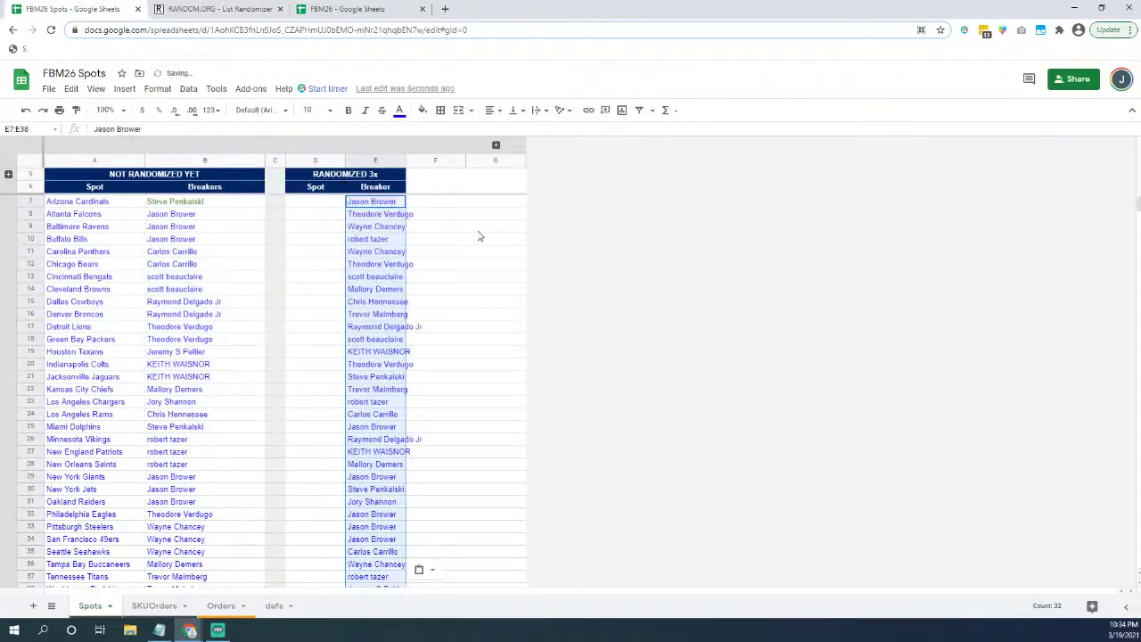
scroll(459, 276, down, 1)
scroll(326, 298, up, 1)
Step: Copy the team names from the not-yet-randomized Spot column, A7:A38
key(Left)
key(Left)
key(Left)
key(Left)
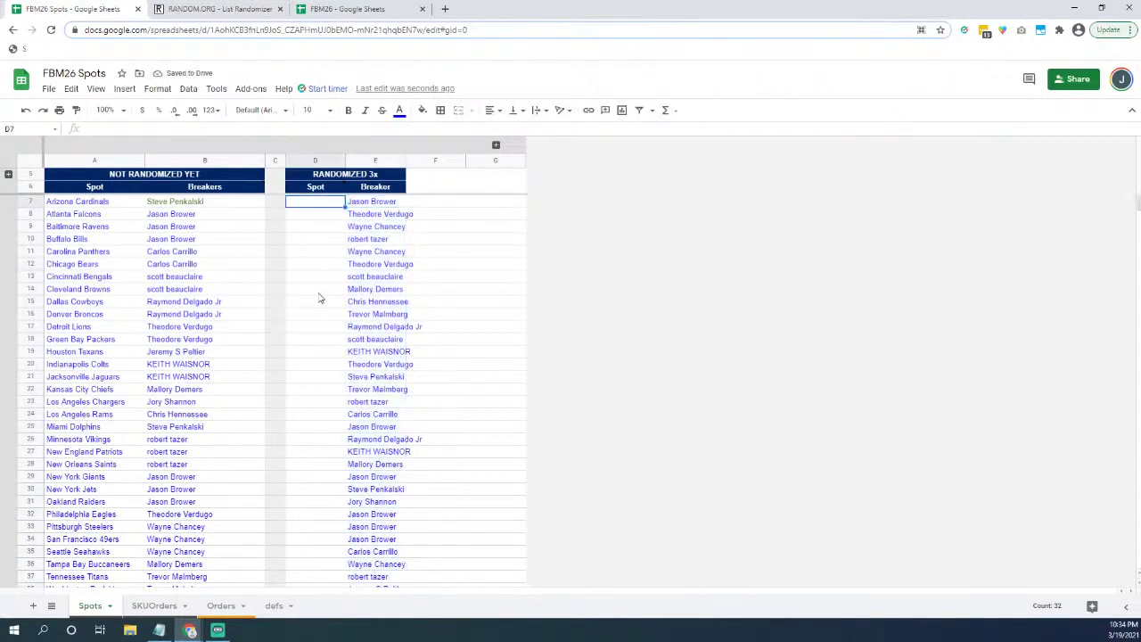
key(ctrl+shift+Down)
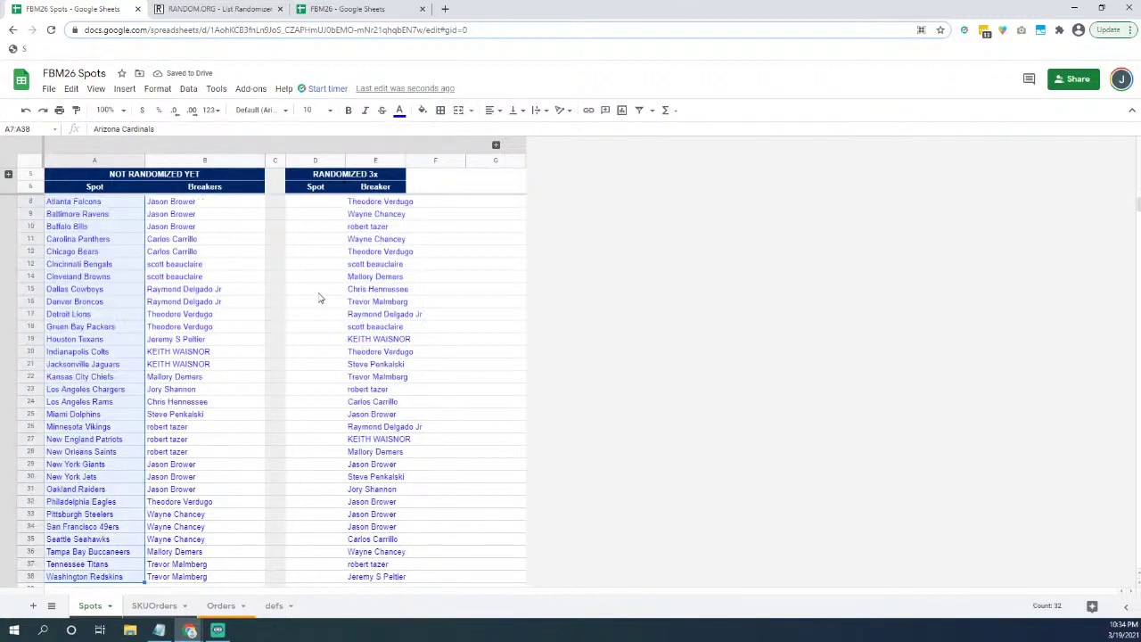
Step: Open a fresh RANDOM.ORG List Randomizer form and paste the copied team names as the list items
click(214, 9)
click(454, 99)
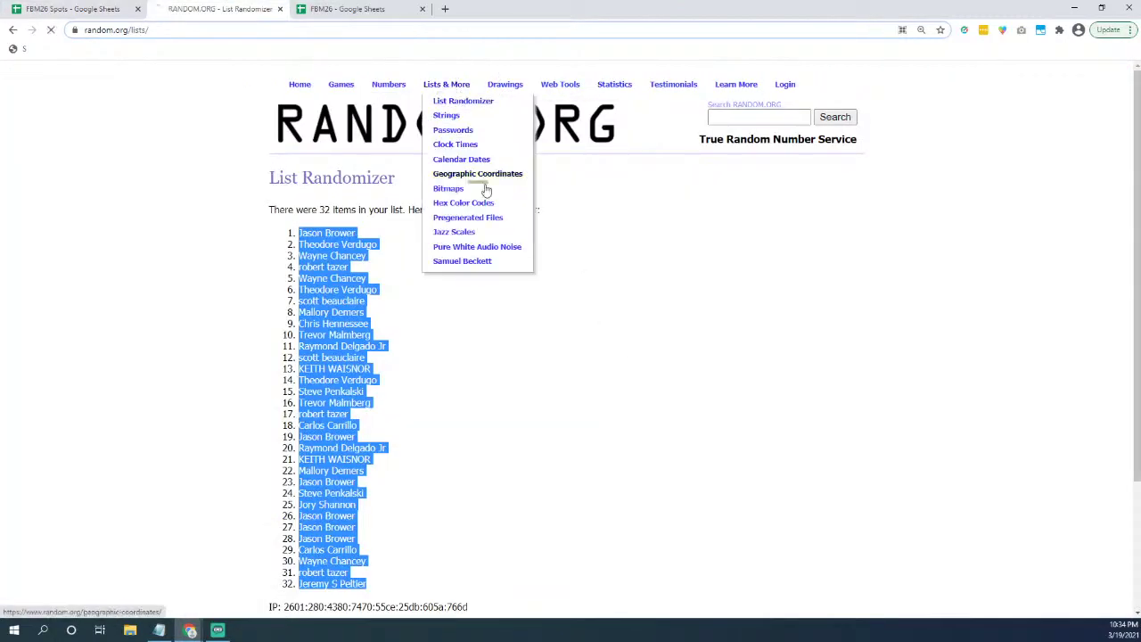
click(434, 347)
key(ctrl+v)
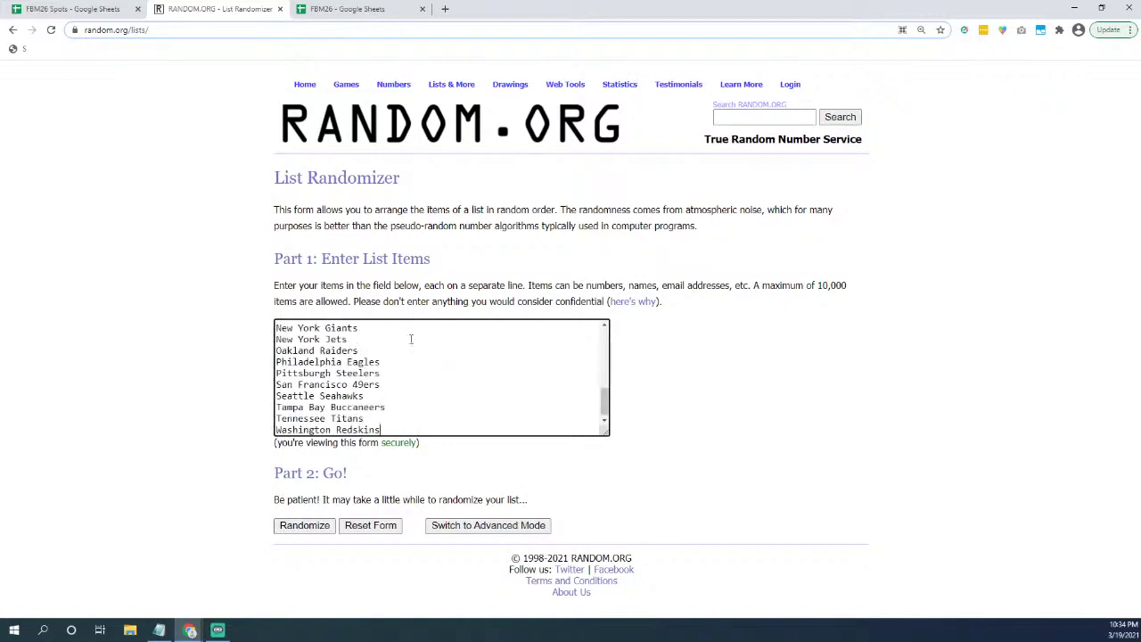
scroll(433, 347, up, 3)
Step: Compare the pasted teams with the Spot column in the sheet, and select the randomized breakers in E7:E38 to check them
click(68, 9)
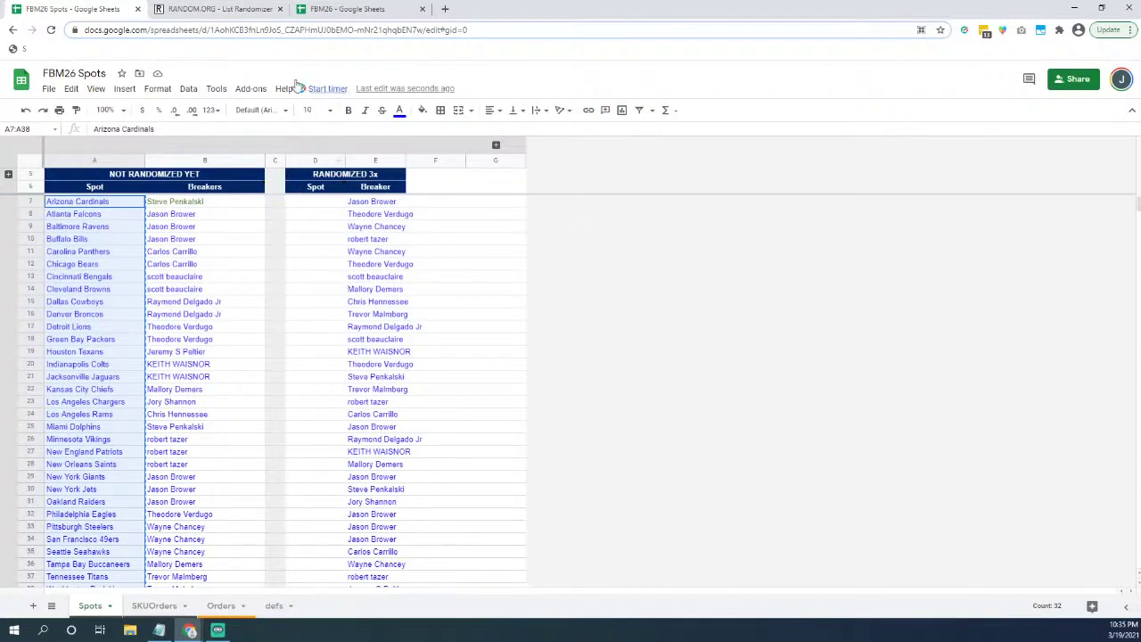
click(248, 8)
click(68, 9)
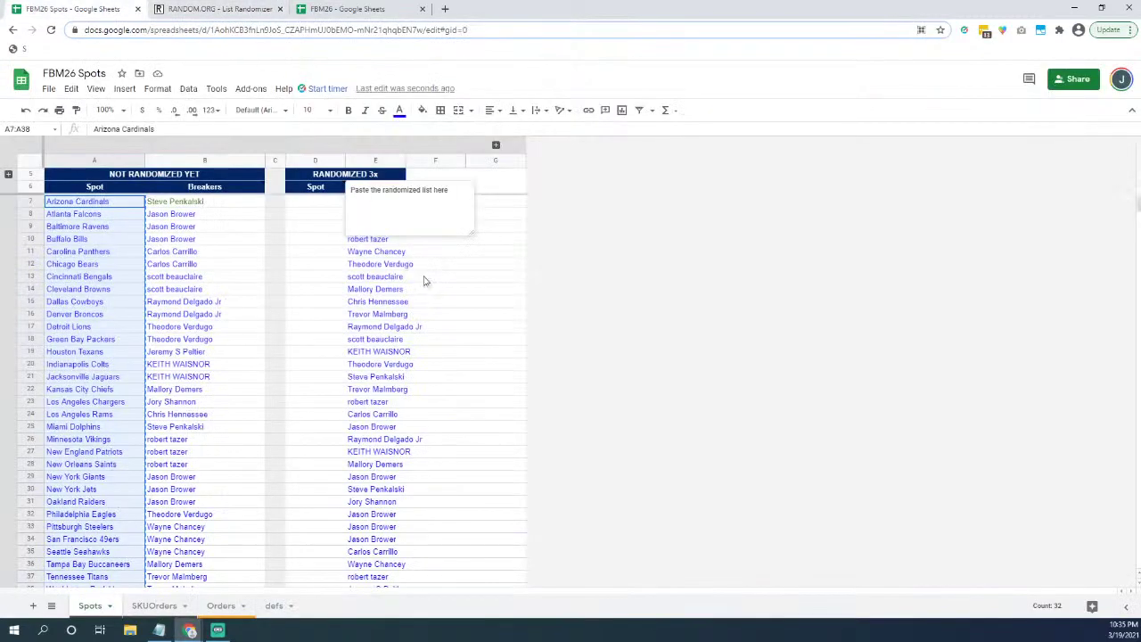
click(445, 303)
key(Left)
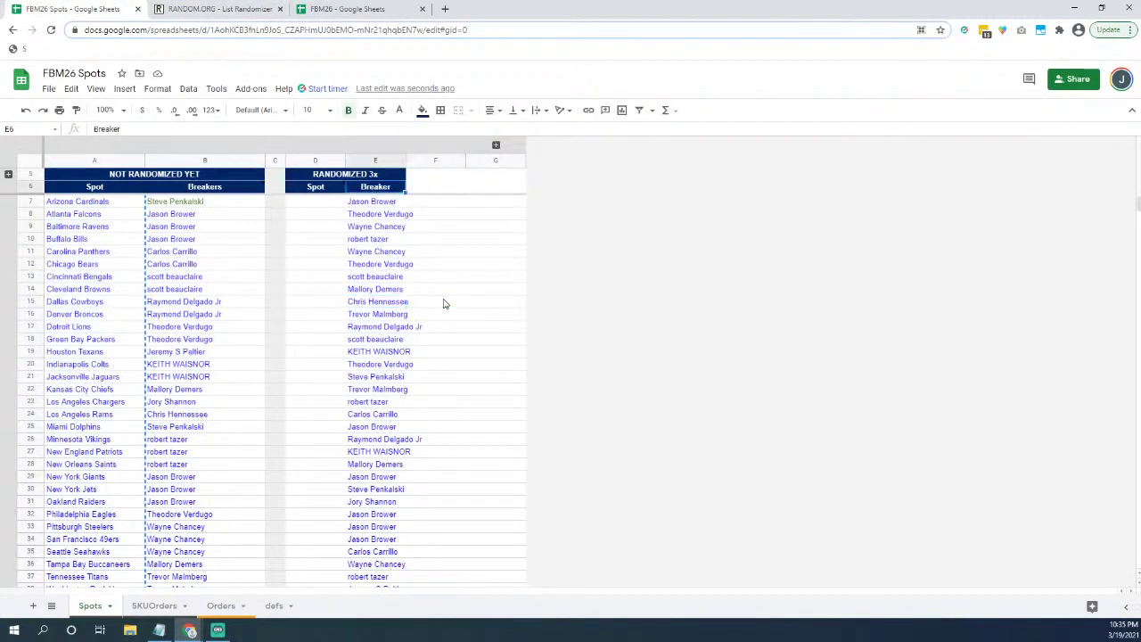
key(ctrl+Up)
key(ctrl+shift+Down)
key(ctrl+c)
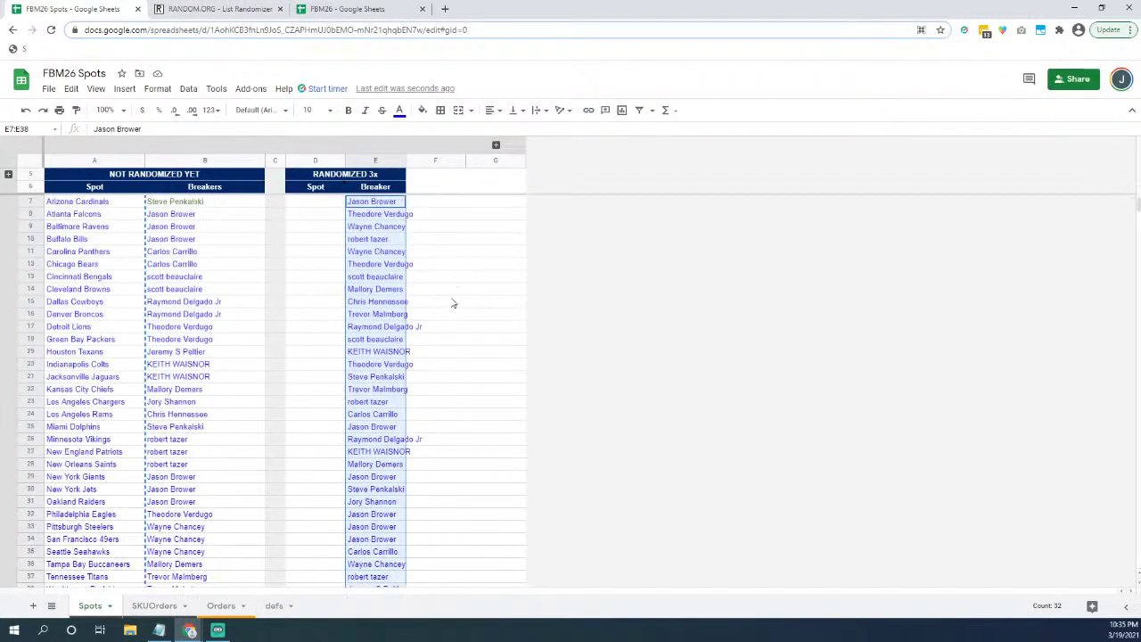
Step: Return to the List Randomizer, check the team entries to the end, and randomize the list three times
key(ctrl+Tab)
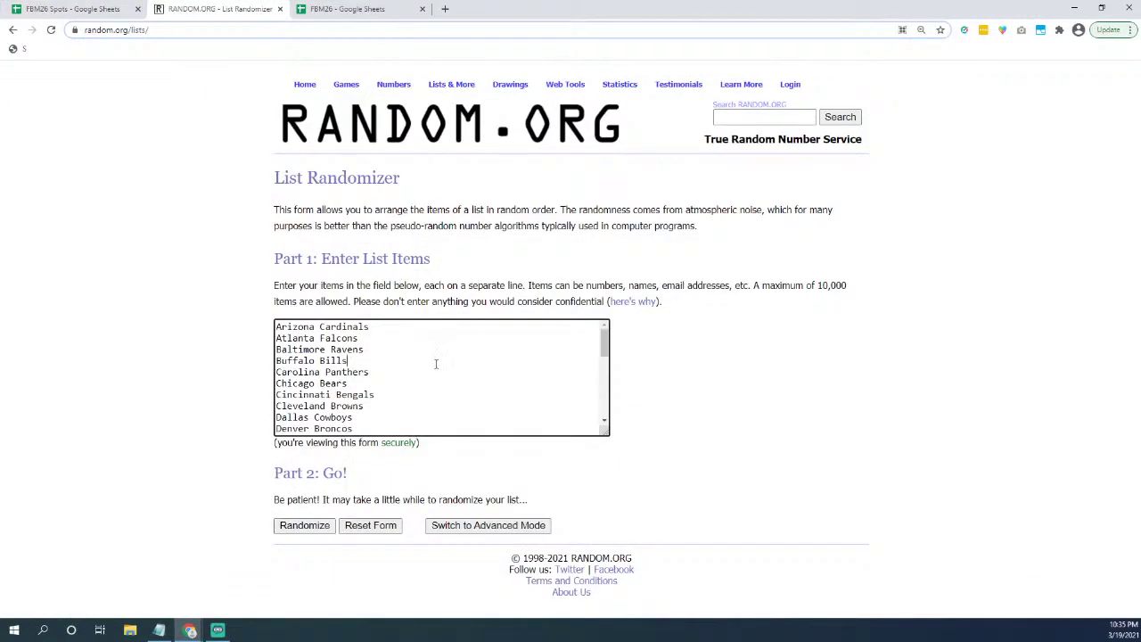
scroll(435, 368, down, 3)
click(304, 525)
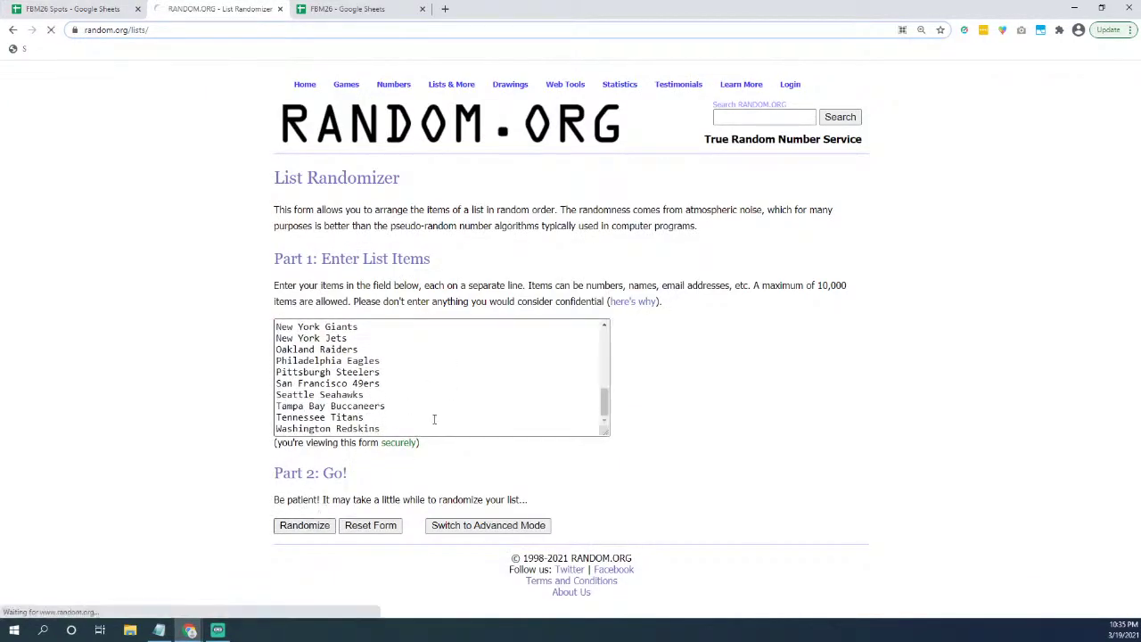
scroll(434, 420, down, 2)
click(288, 527)
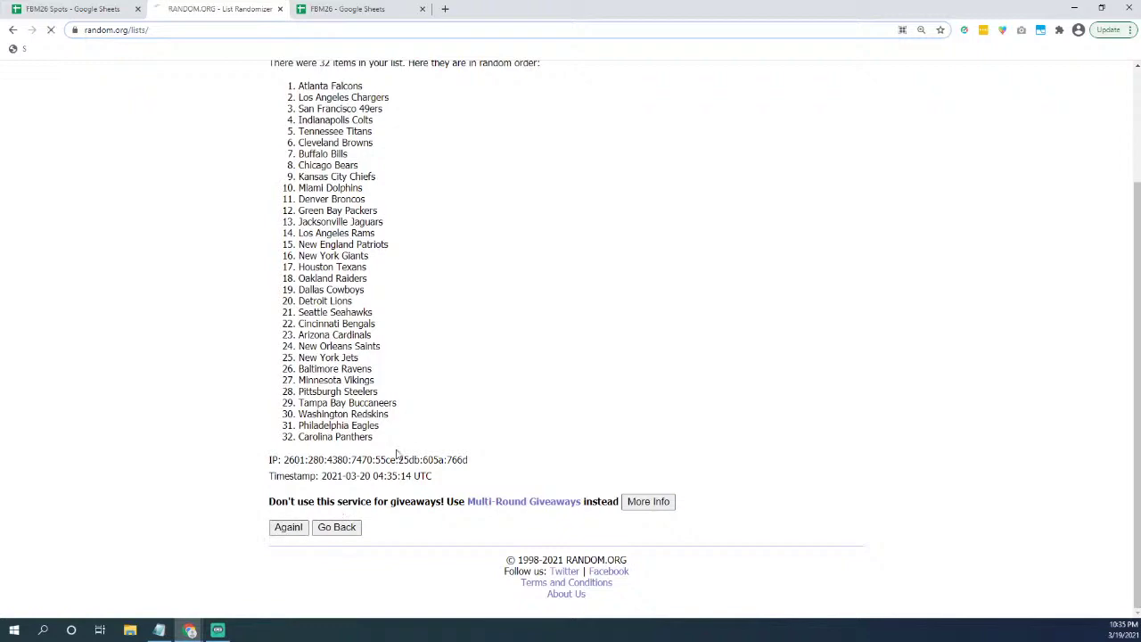
scroll(379, 461, down, 1)
click(288, 527)
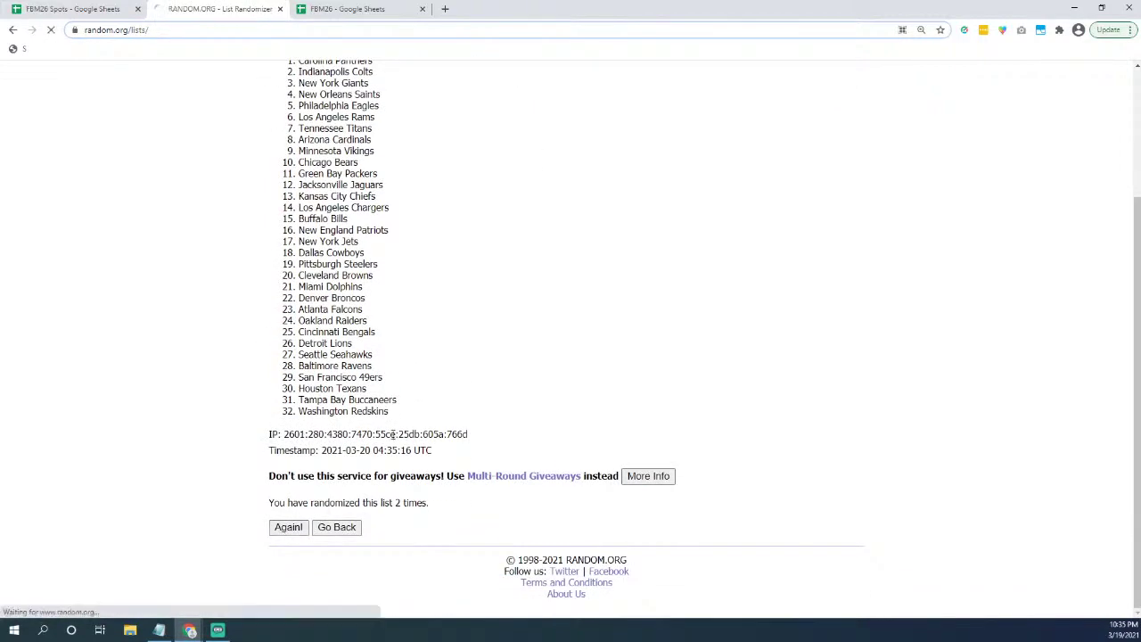
Step: Copy the randomized teams and paste them into the RANDOMIZED 3x Spot column of the FBM26 Spots sheet, starting at D7
drag(383, 587, 294, 225)
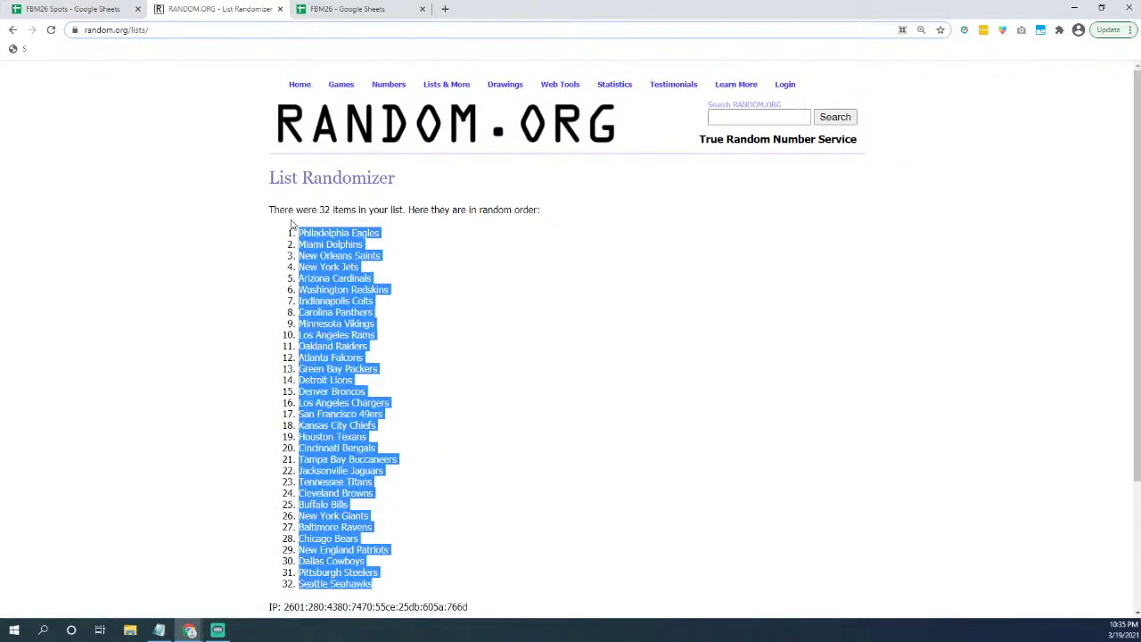
click(58, 9)
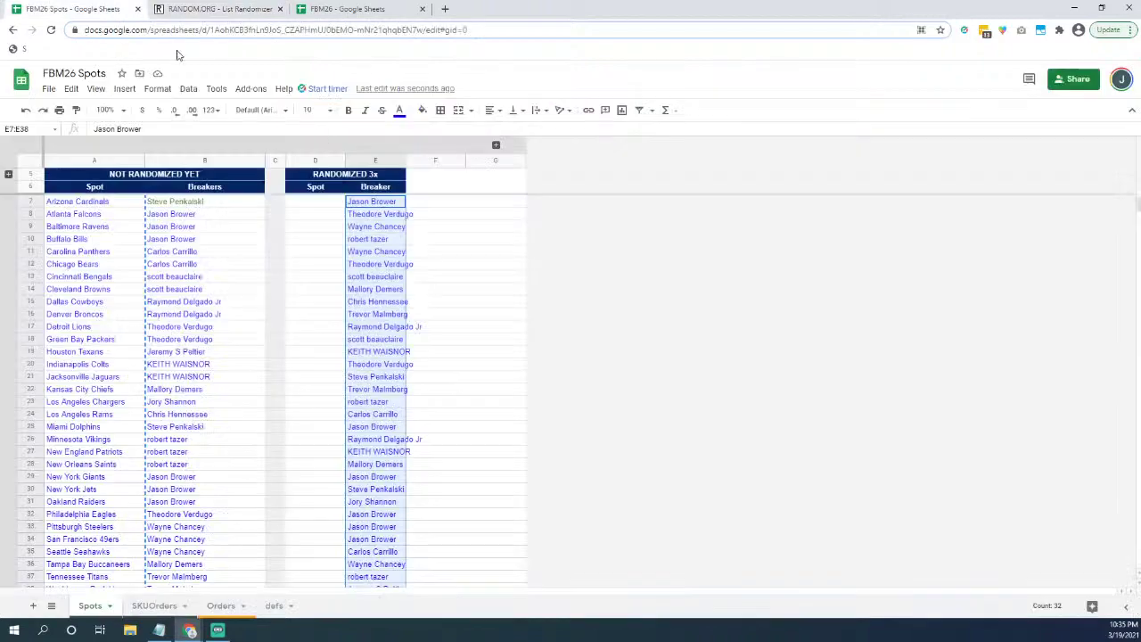
click(313, 203)
key(ctrl+v)
scroll(407, 268, down, 4)
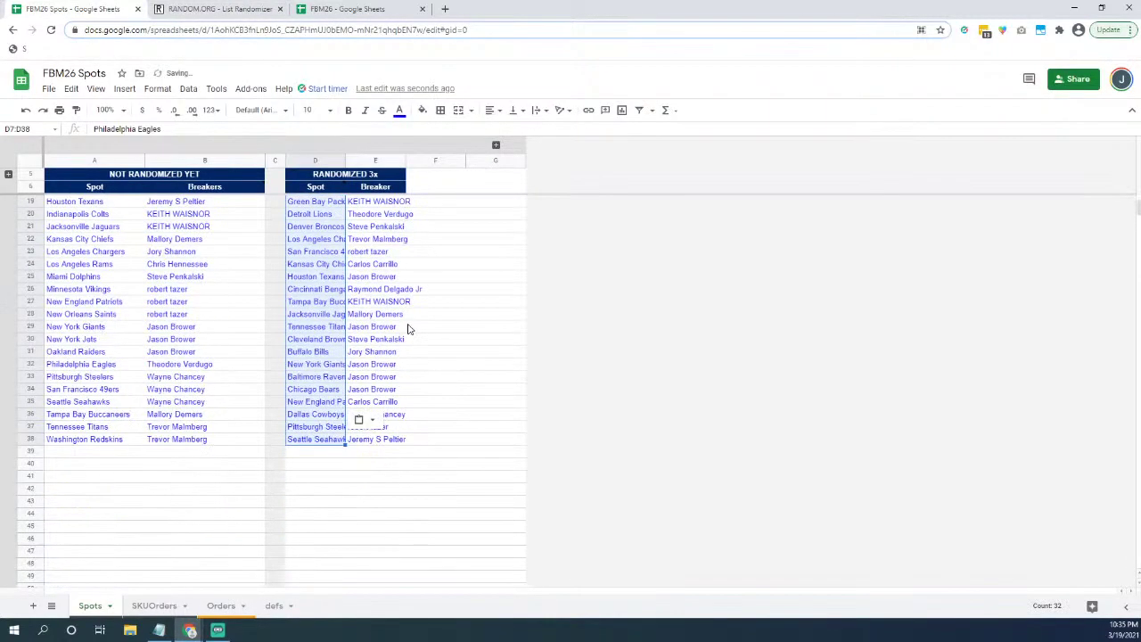
Step: Copy the randomized Spot and Breaker pairs in D7:E38 and paste them into the FBM26 spreadsheet starting at A2
scroll(410, 336, up, 4)
key(shift+Right)
key(ctrl+c)
key(ctrl+3)
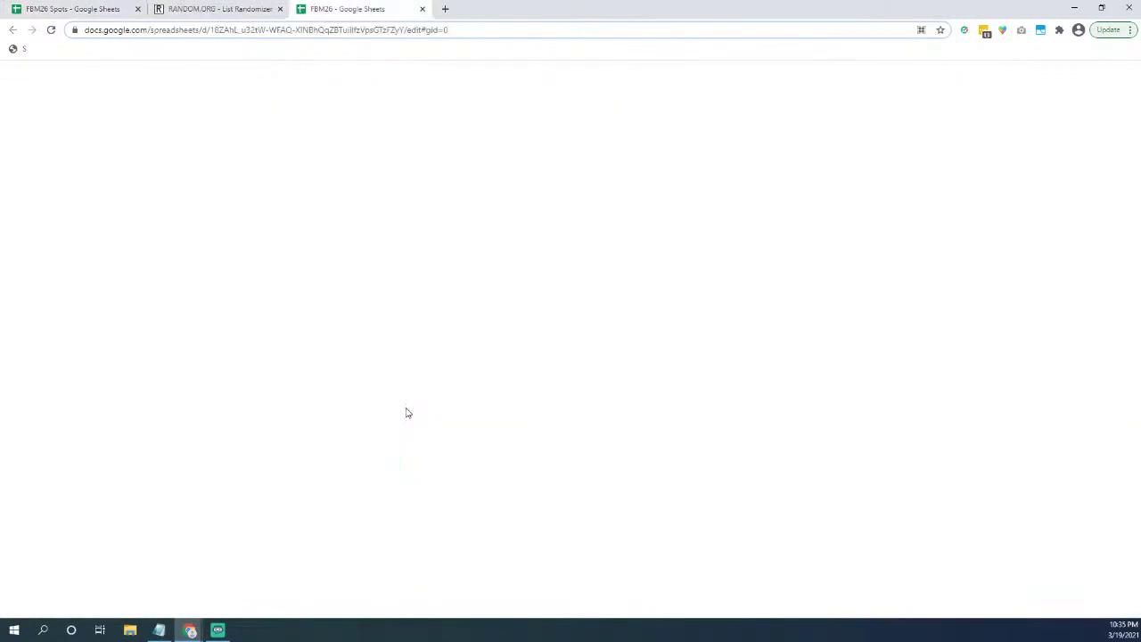
click(153, 198)
key(ctrl+Home)
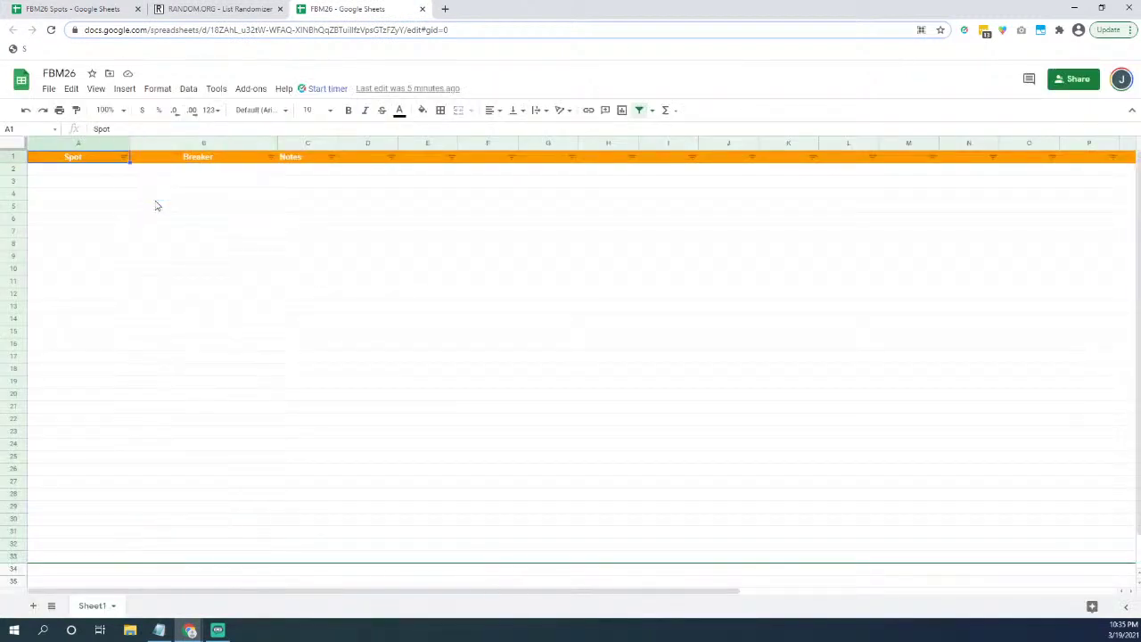
key(Down)
key(ctrl+v)
Step: Select the header row of the FBM26 list and remove its existing filter
key(ctrl+Home)
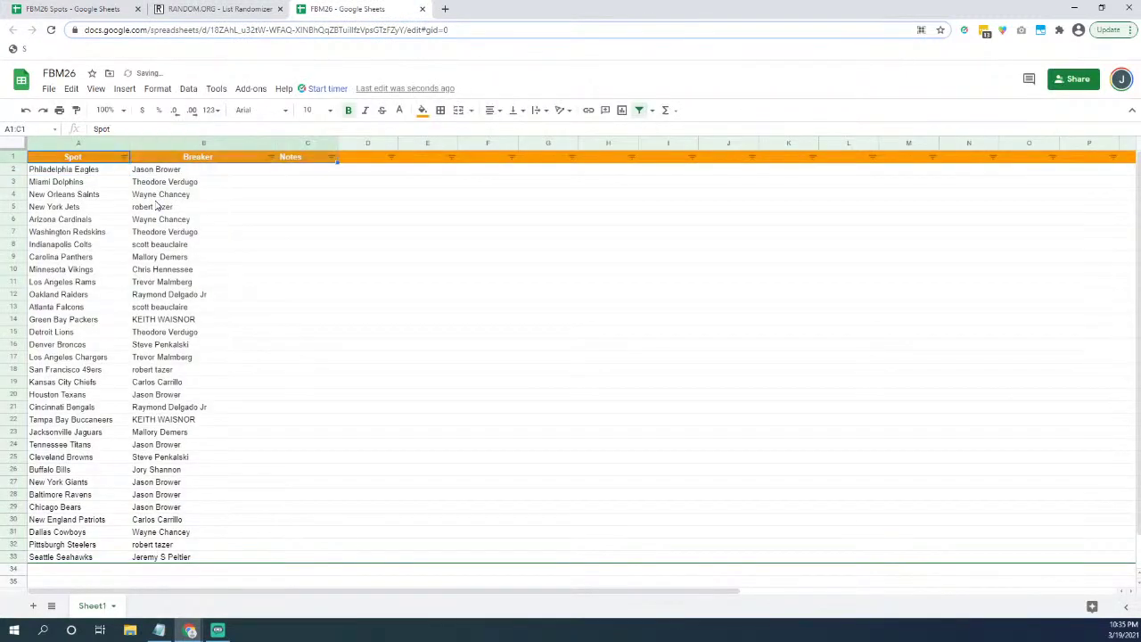
key(shift+Right)
key(shift+Right)
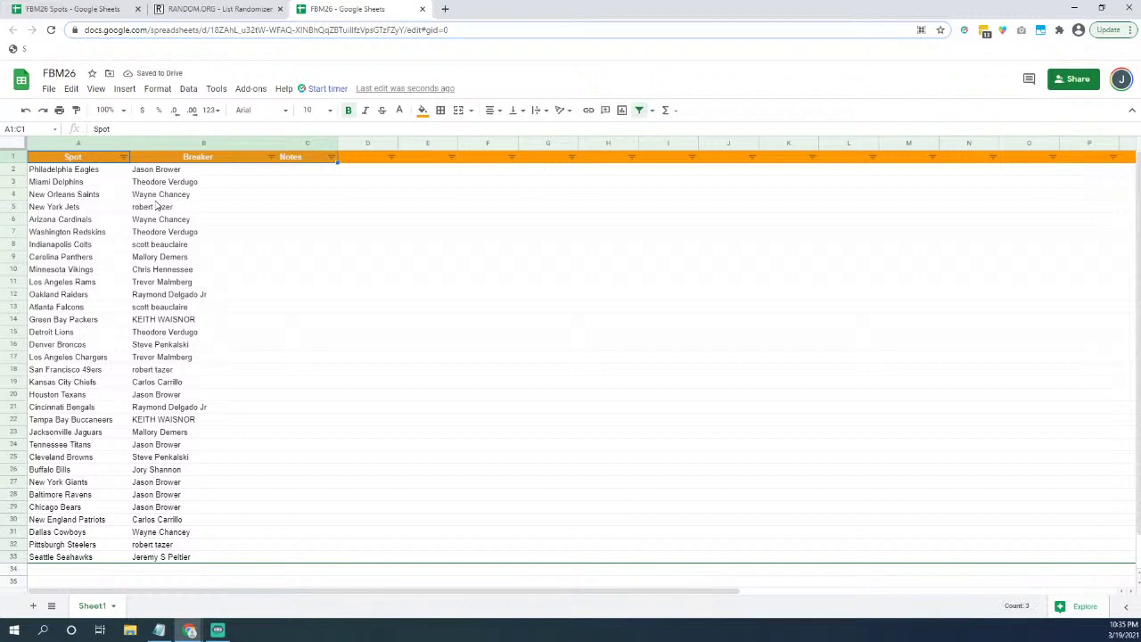
key(shift+space)
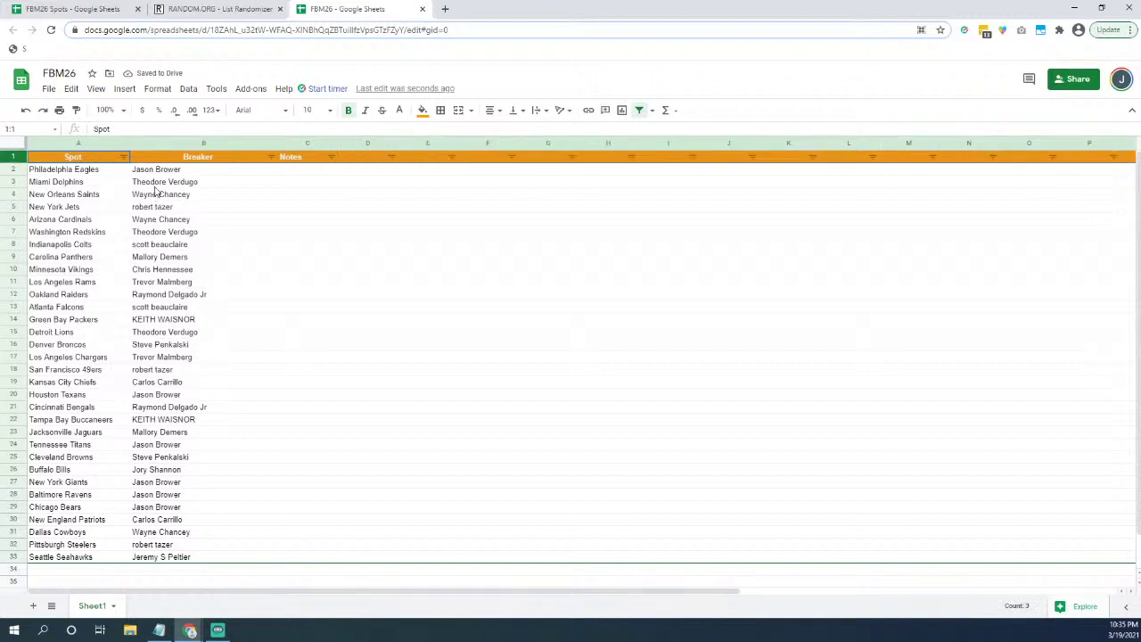
click(639, 110)
click(101, 257)
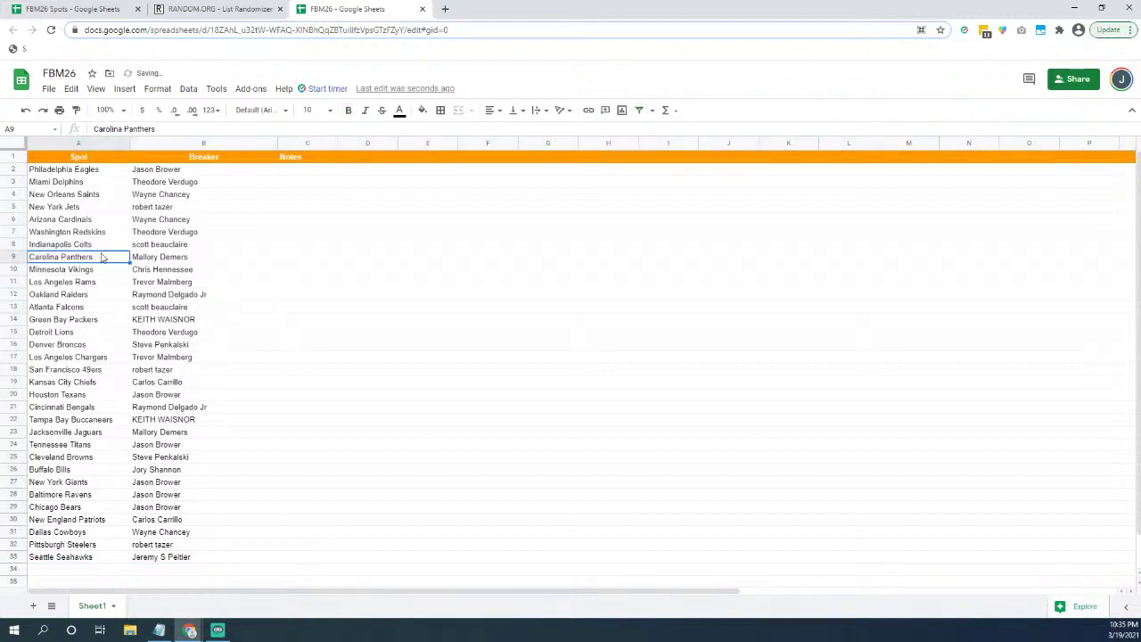
Step: Reapply the filter to header row 1 and sort the list by Spot from A to Z
key(Up)
key(Up)
key(Up)
key(Up)
key(ctrl+Home)
key(shift+space)
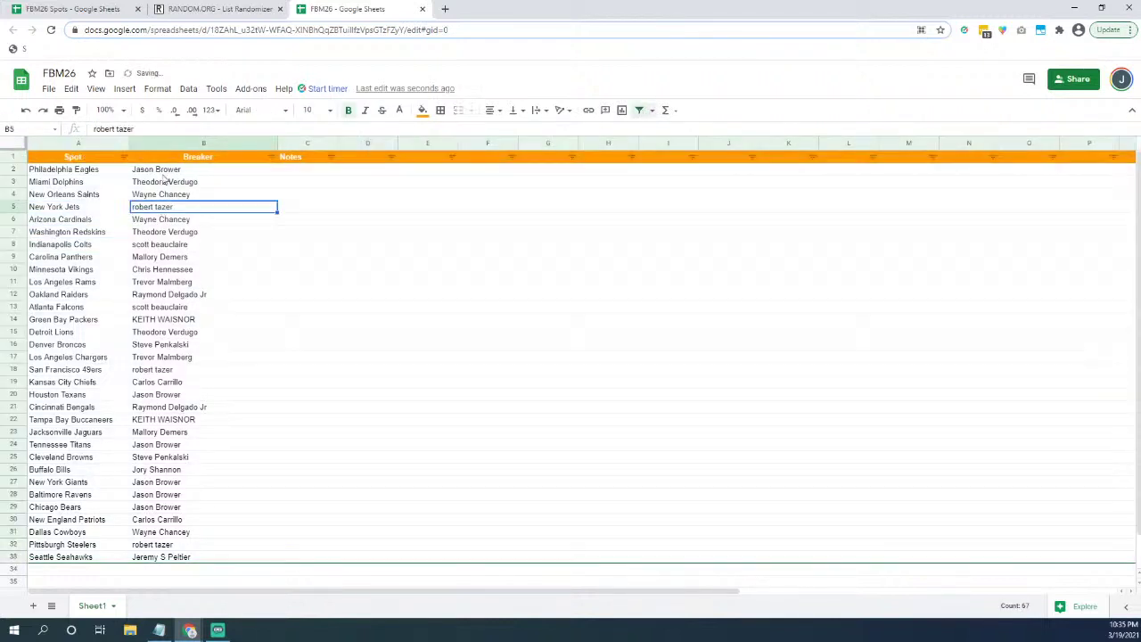
click(124, 157)
click(143, 173)
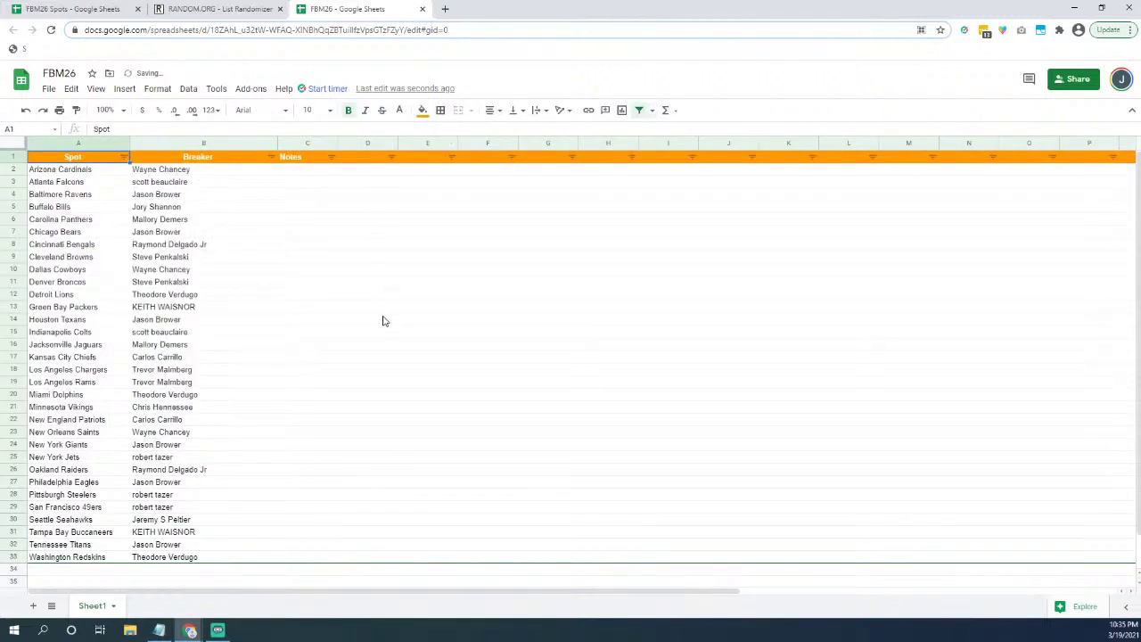